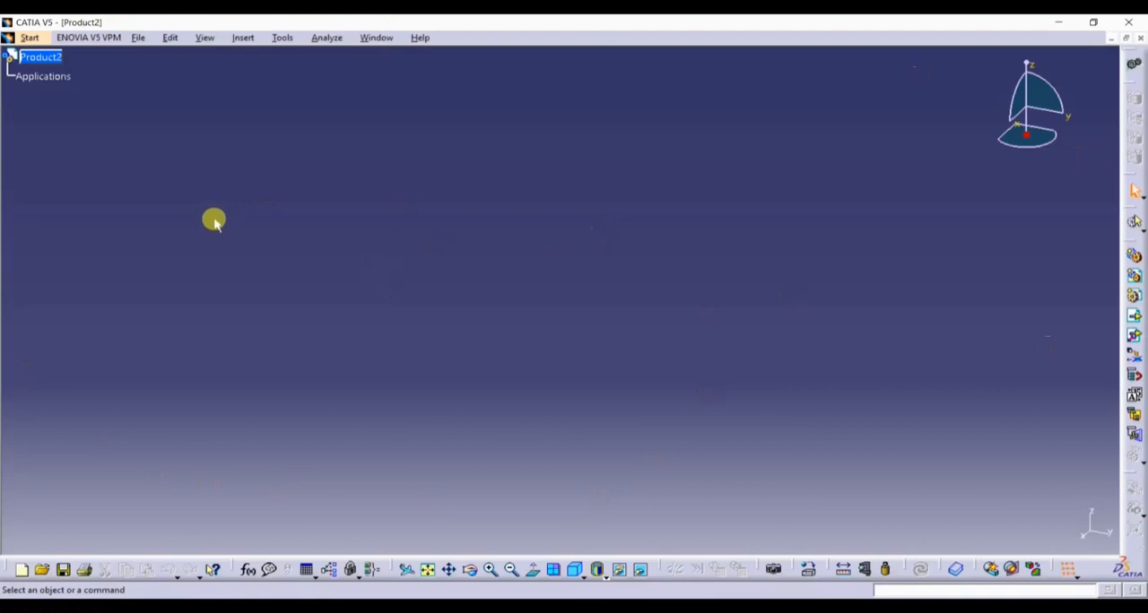
Insert the existing bolt part from the Desktop's assm parts folder into Product2.
left_click(243, 39)
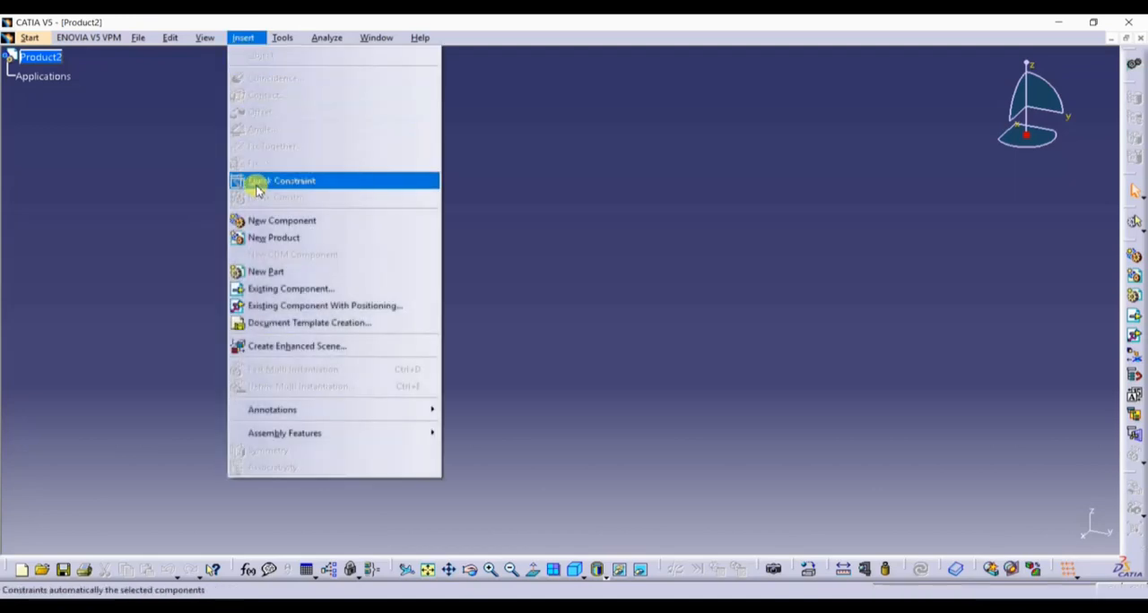
left_click(272, 291)
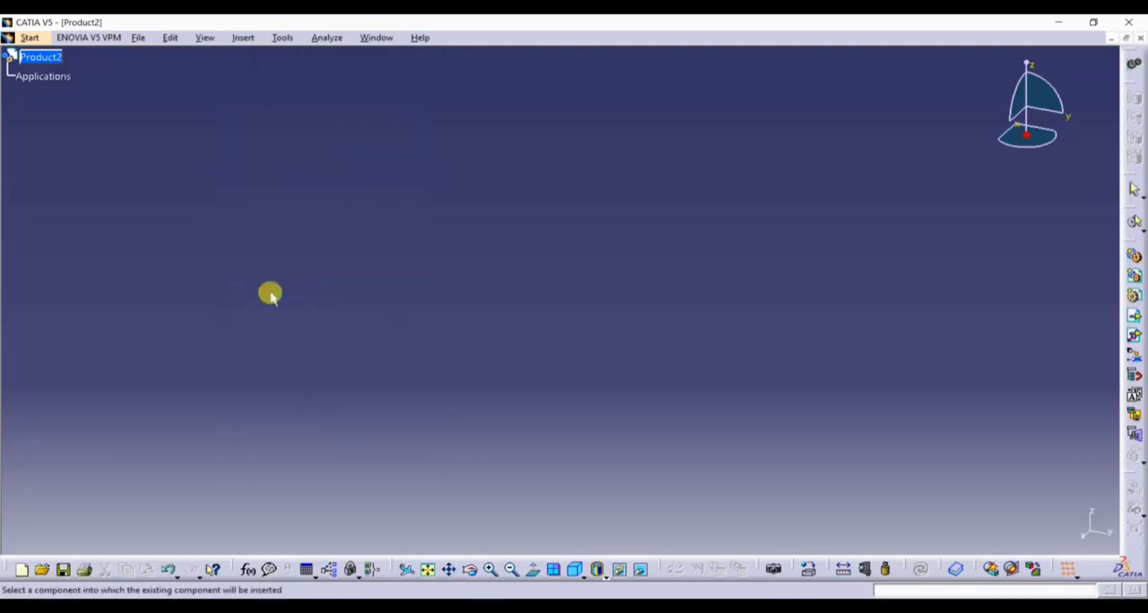
left_click(53, 59)
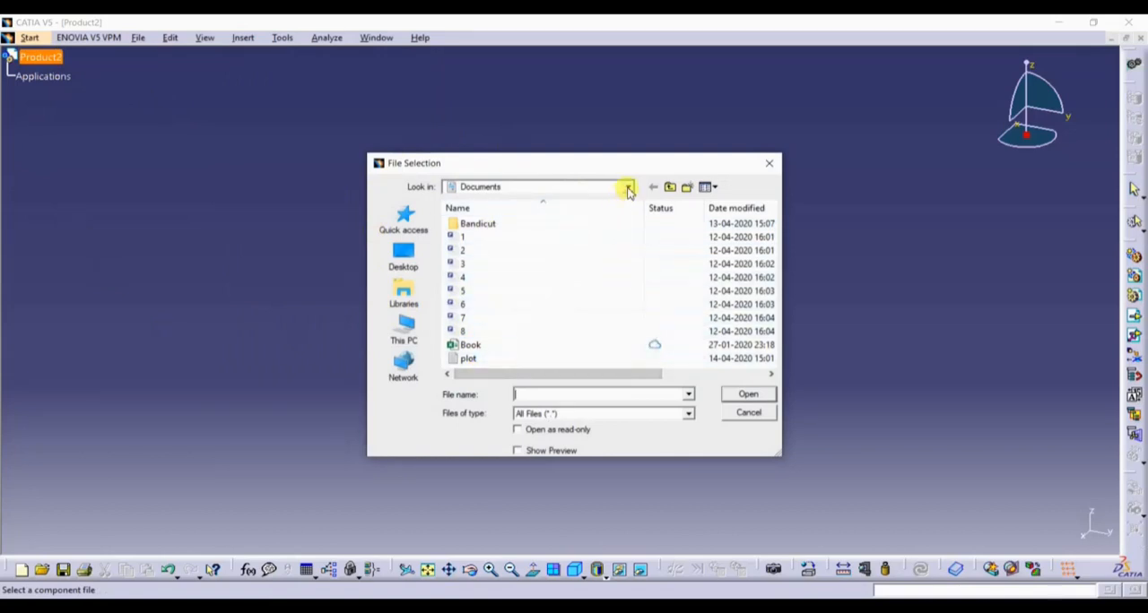
left_click(404, 258)
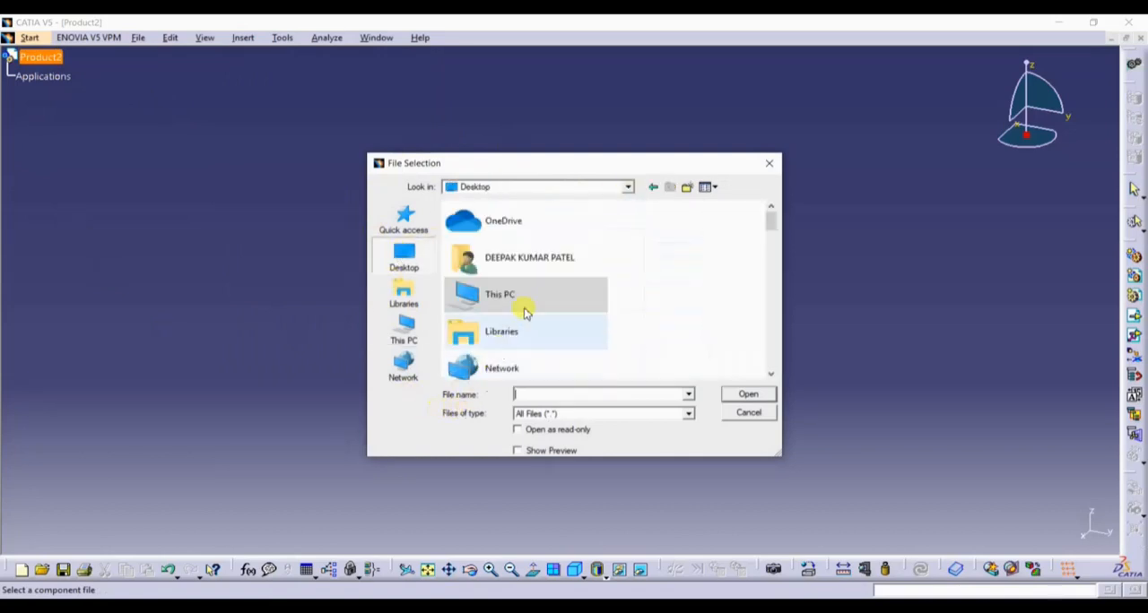
scroll(620, 308, "down", 15)
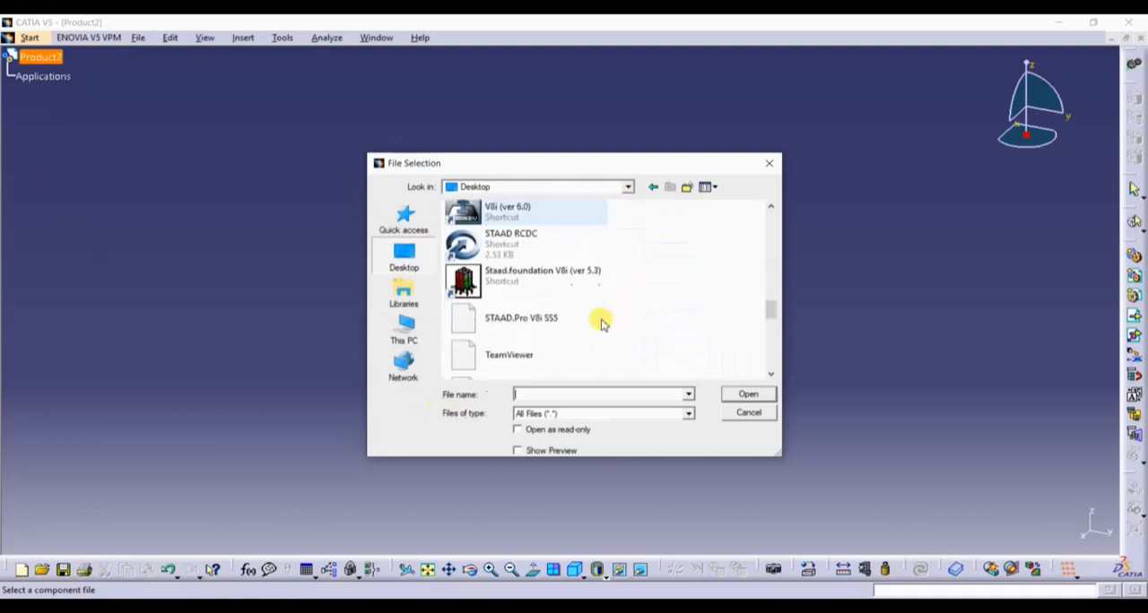
scroll(601, 323, "down", 3)
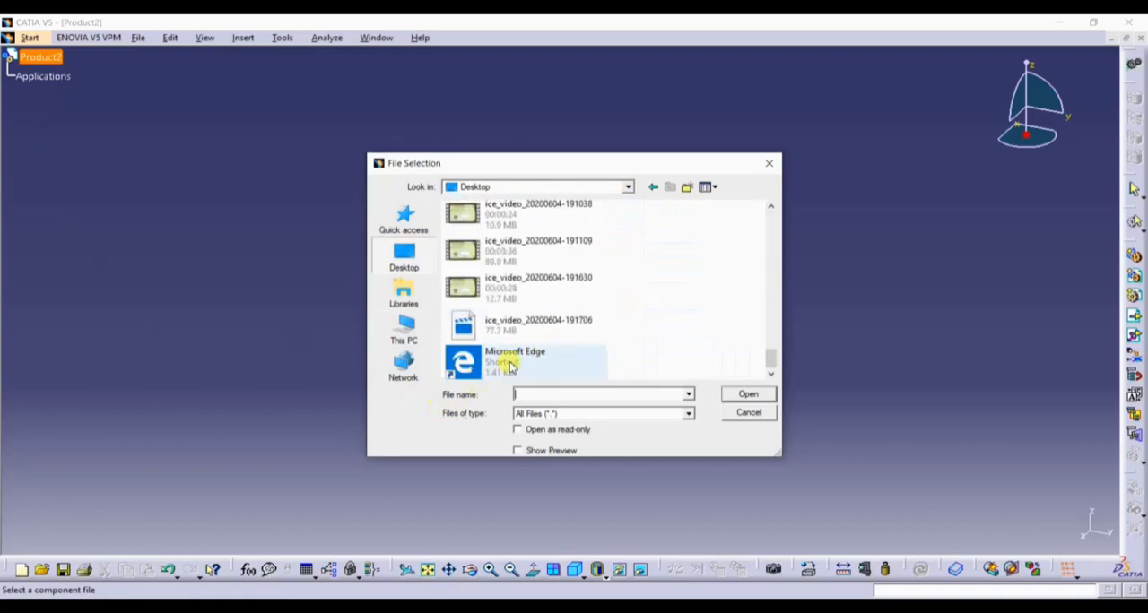
scroll(526, 349, "up", 8)
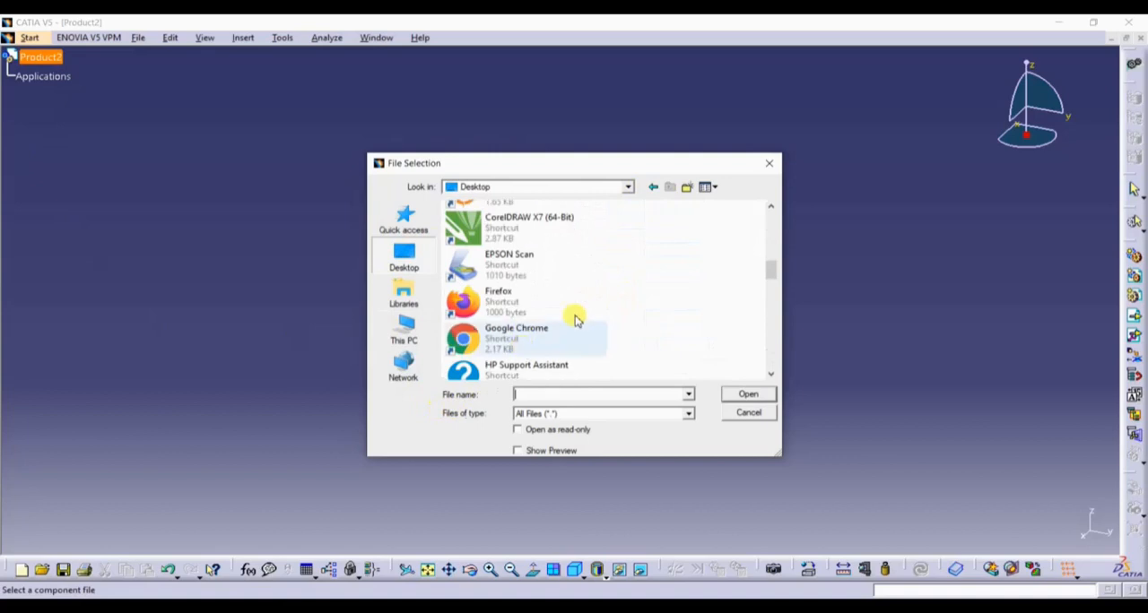
scroll(574, 320, "up", 6)
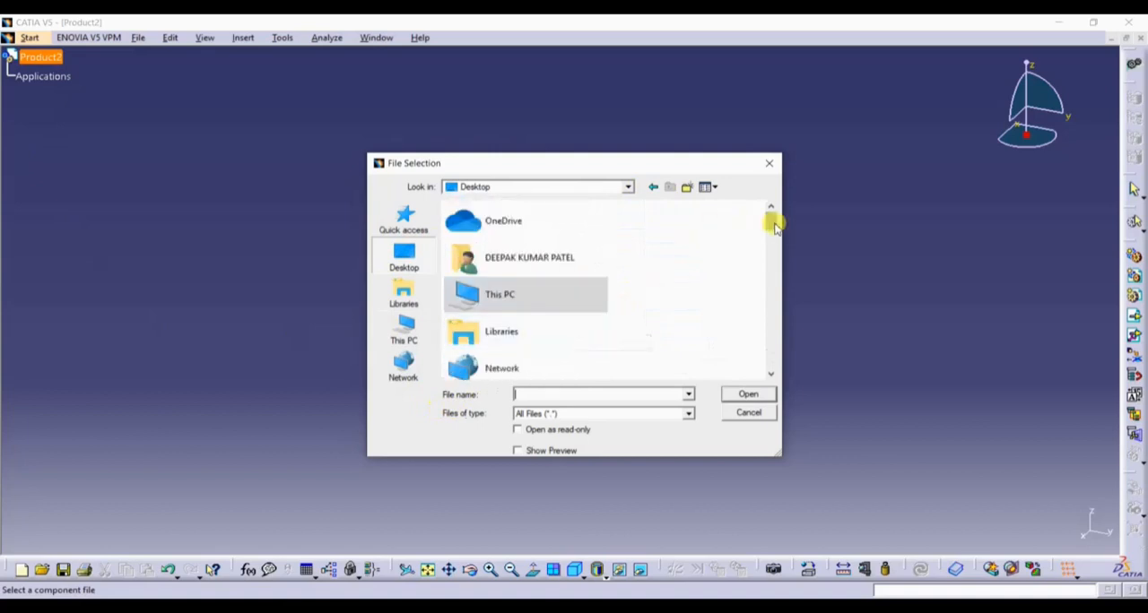
left_click_drag(775, 226, 764, 330)
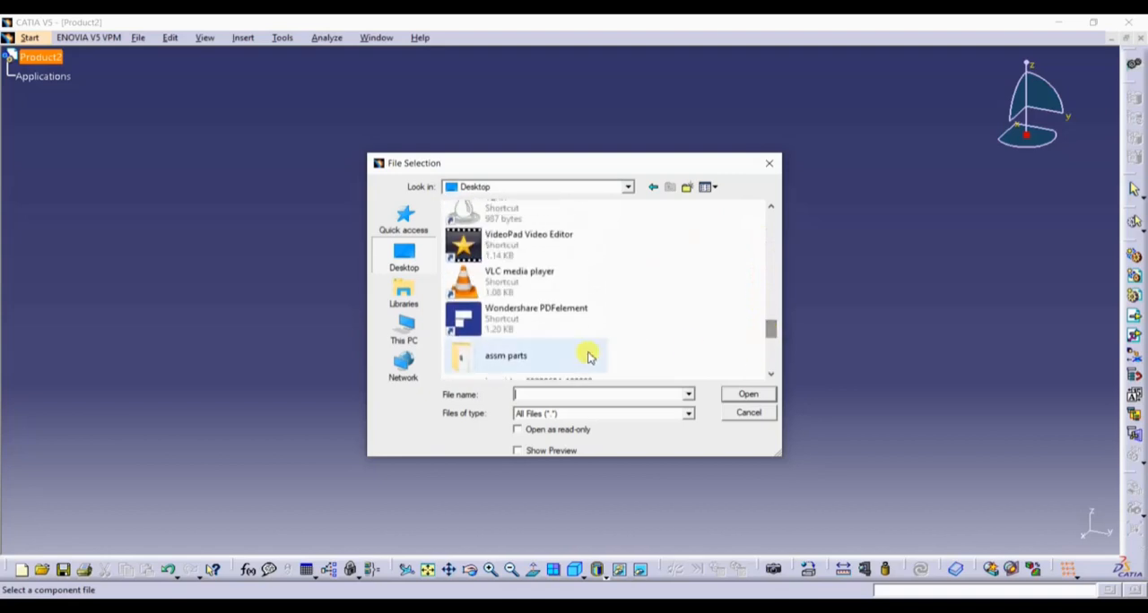
double_click(509, 356)
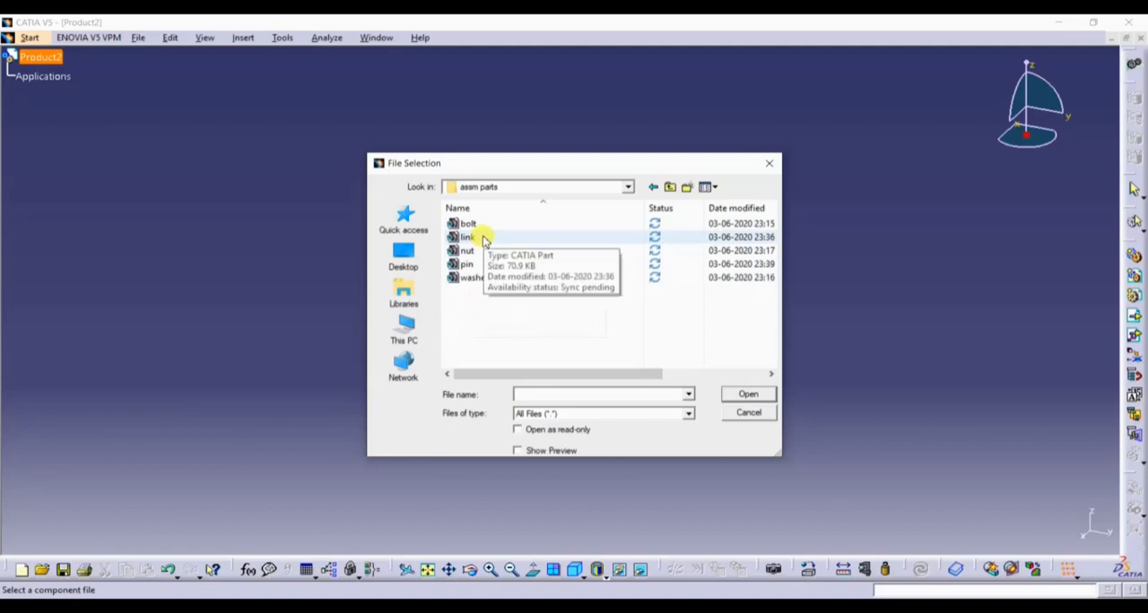
left_click(470, 224)
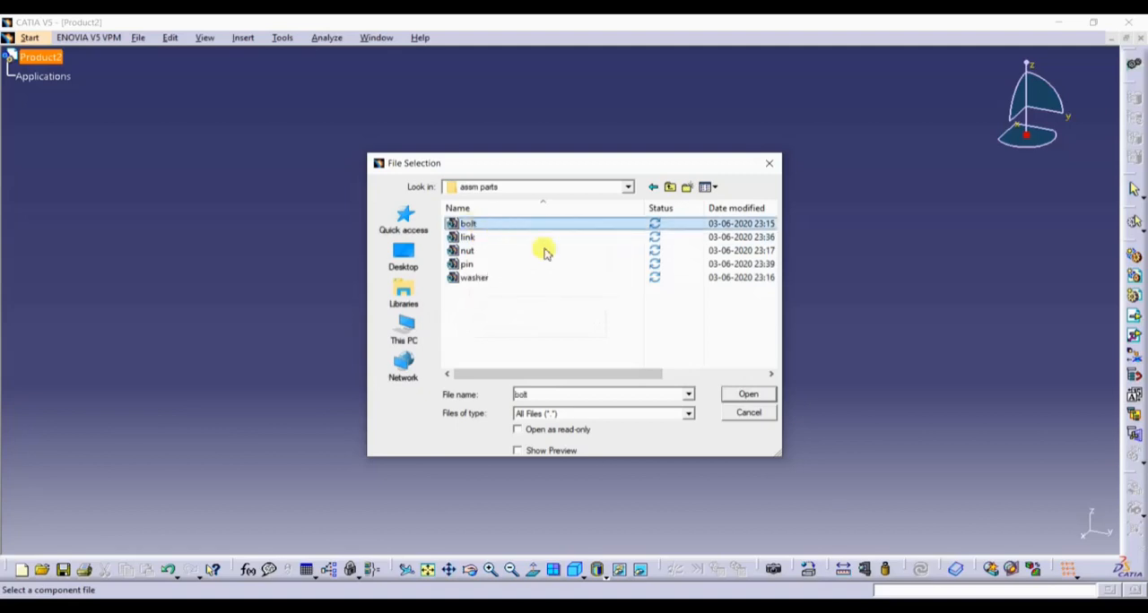
left_click(746, 397)
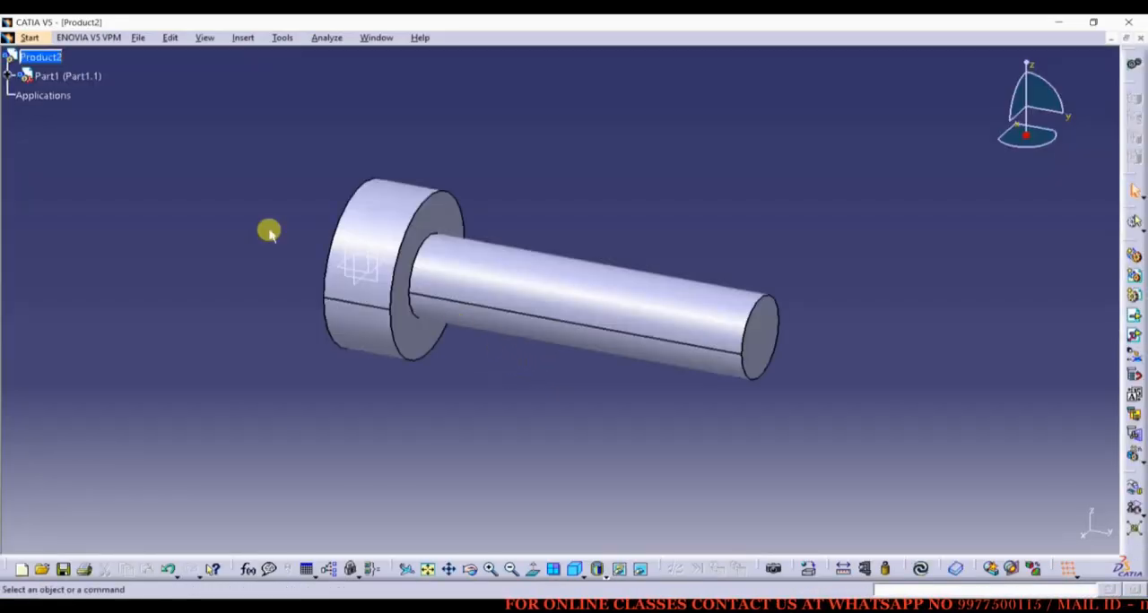
Start inserting existing components into Product2 and choose the nut and washer part files.
left_click(243, 38)
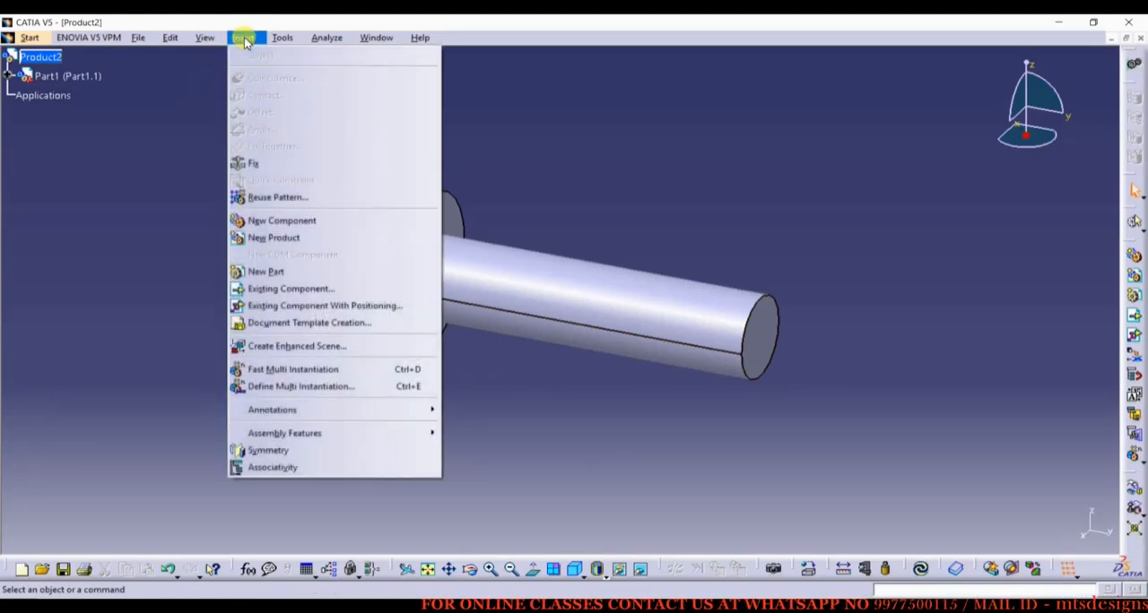
left_click(286, 288)
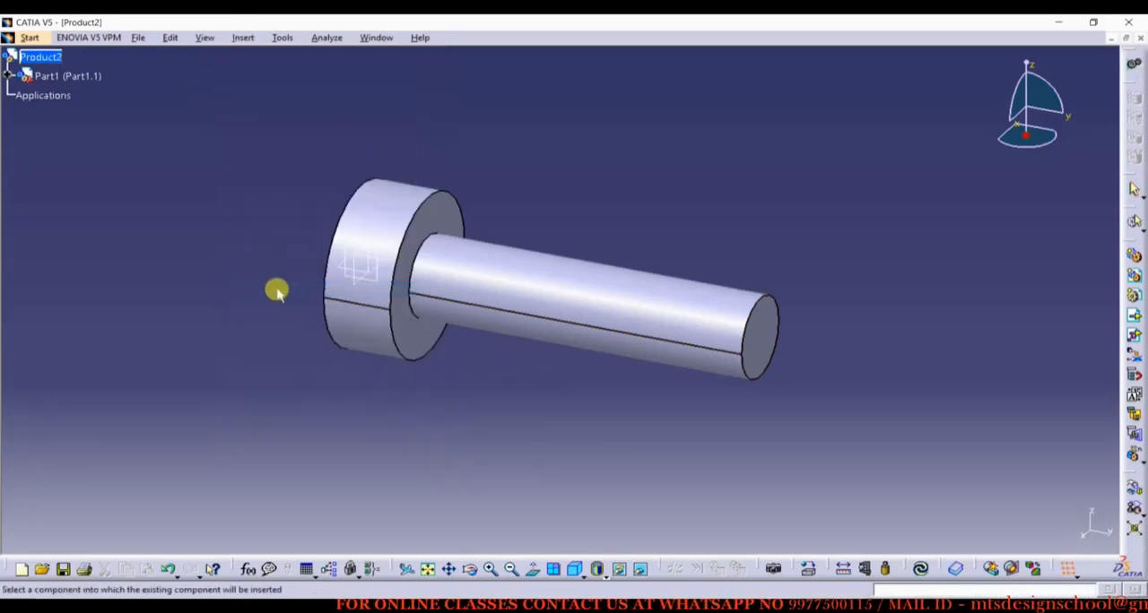
left_click(36, 56)
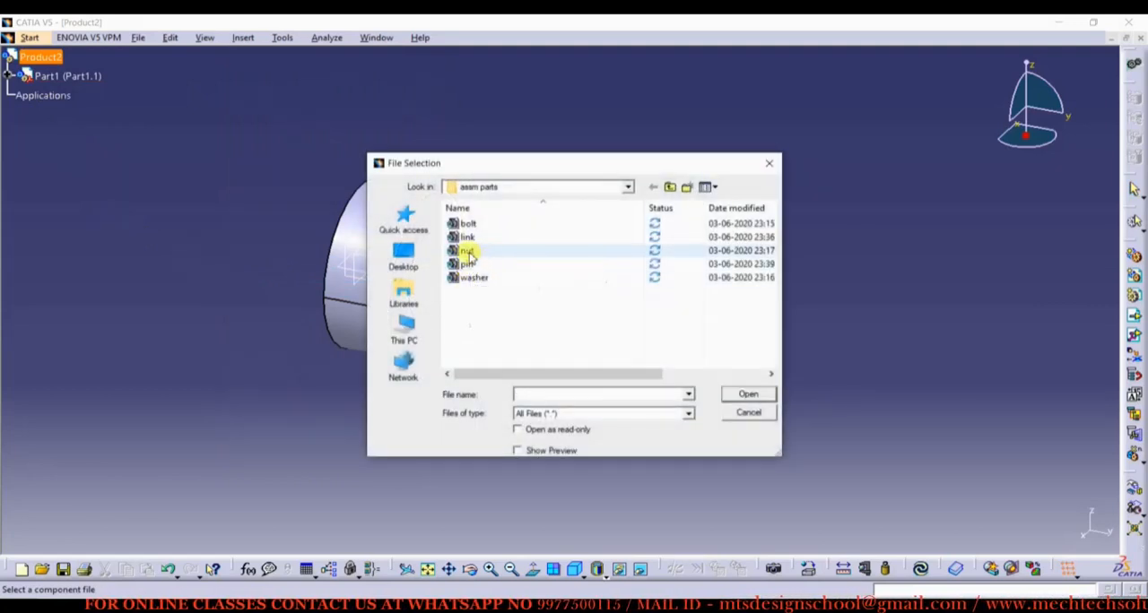
left_click(490, 255)
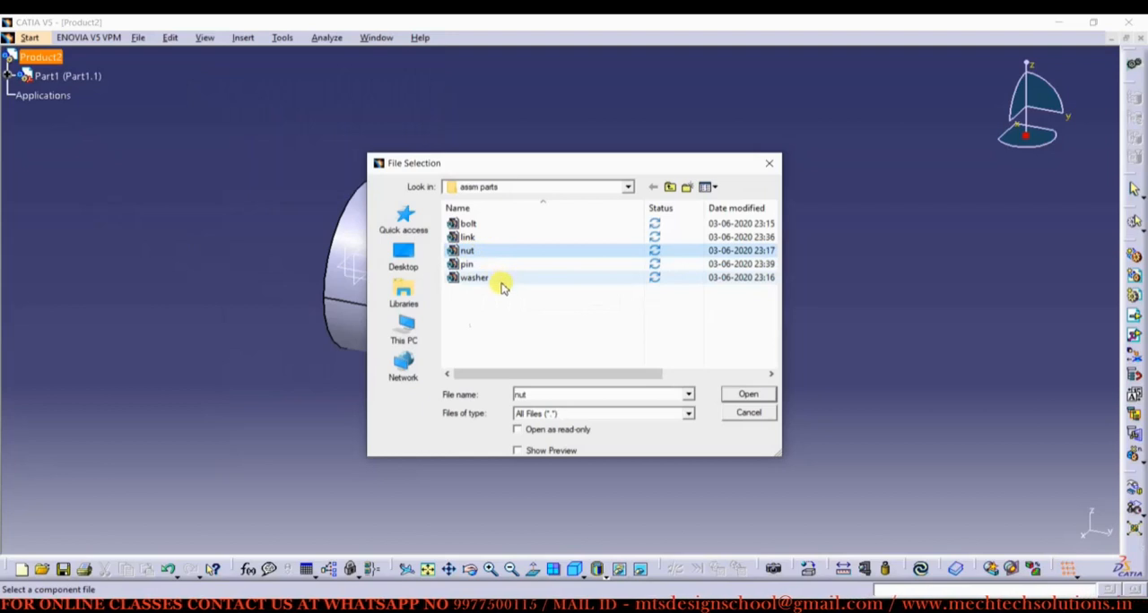
left_click(478, 280, "ctrl")
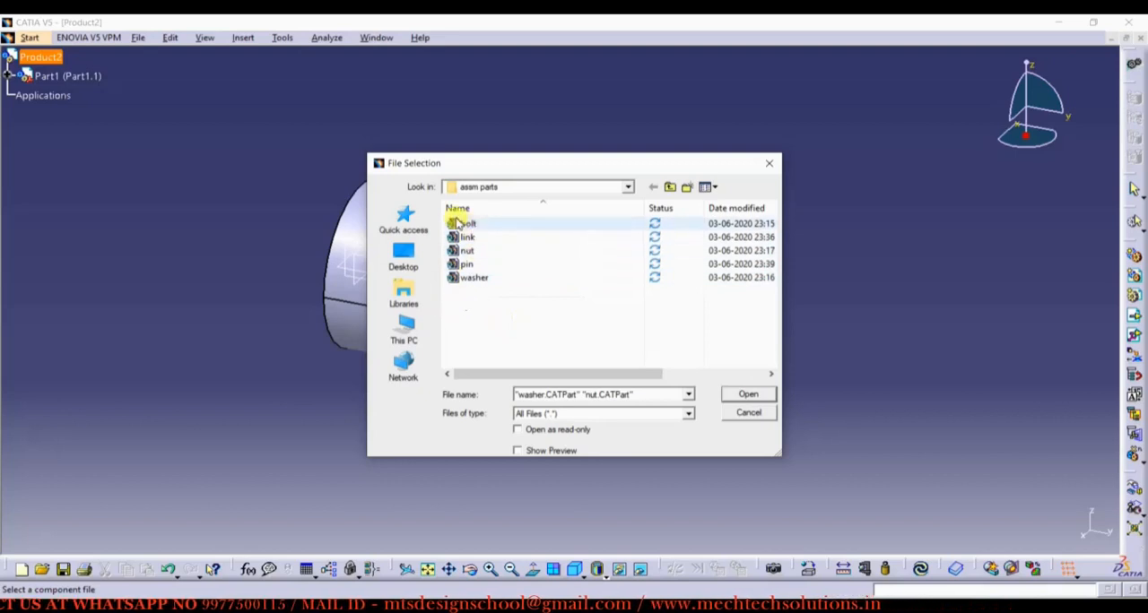
Preview the part files as extra large icons and return the file list to the details view.
left_click(712, 189)
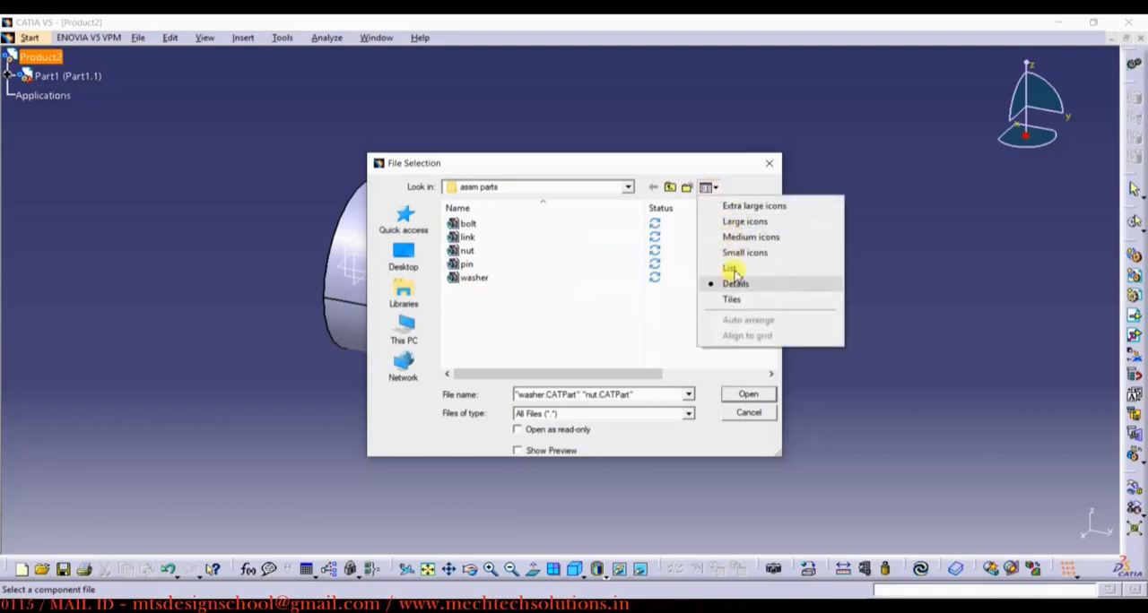
left_click(750, 206)
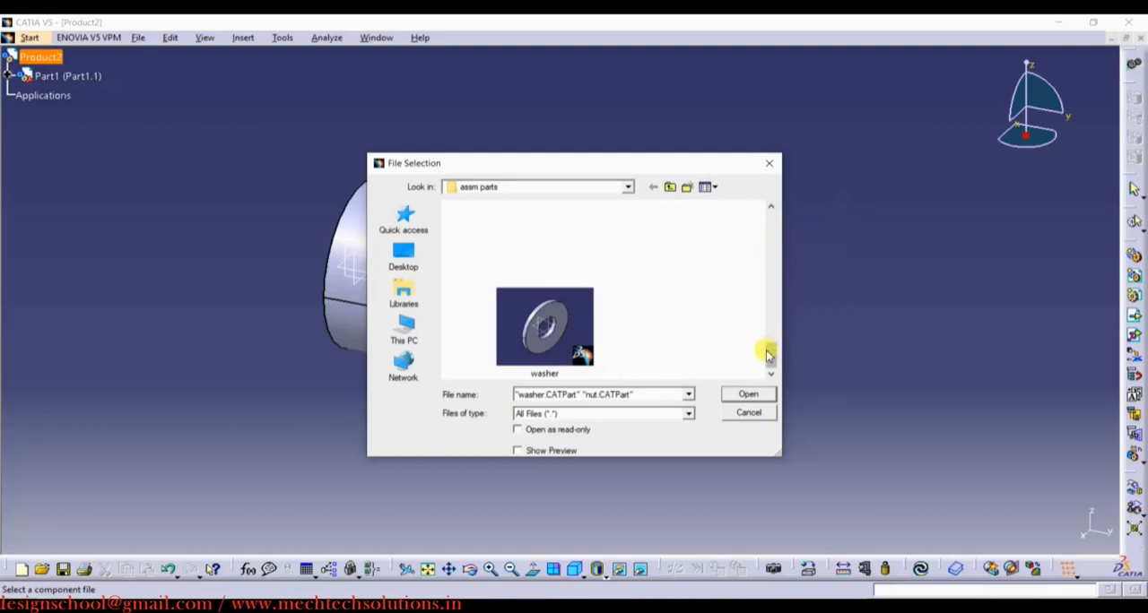
left_click_drag(768, 354, 767, 321)
left_click(705, 187)
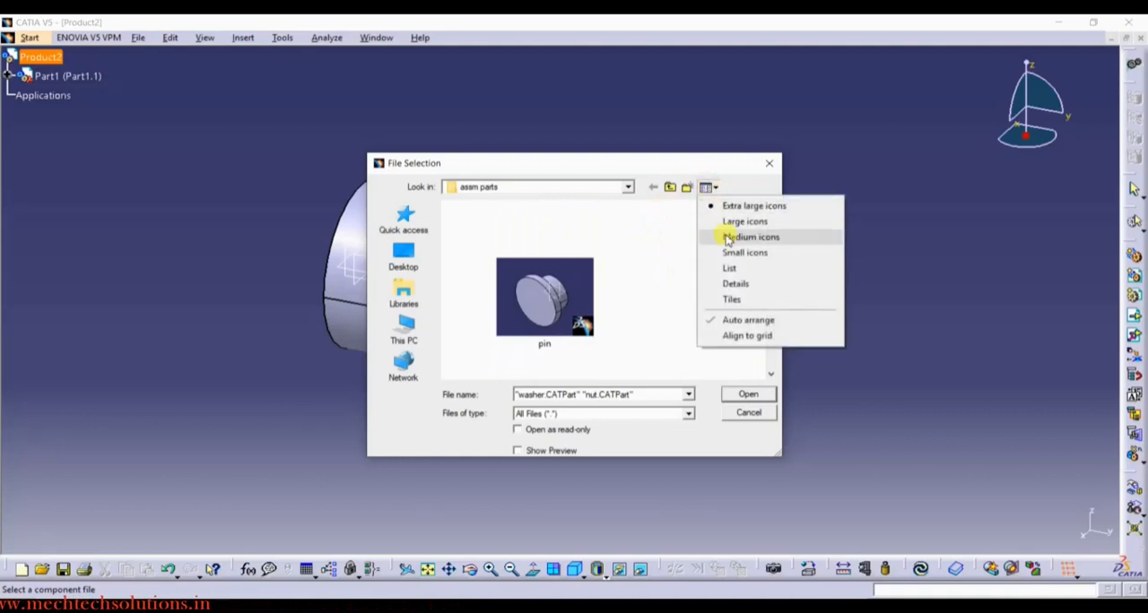
left_click(731, 283)
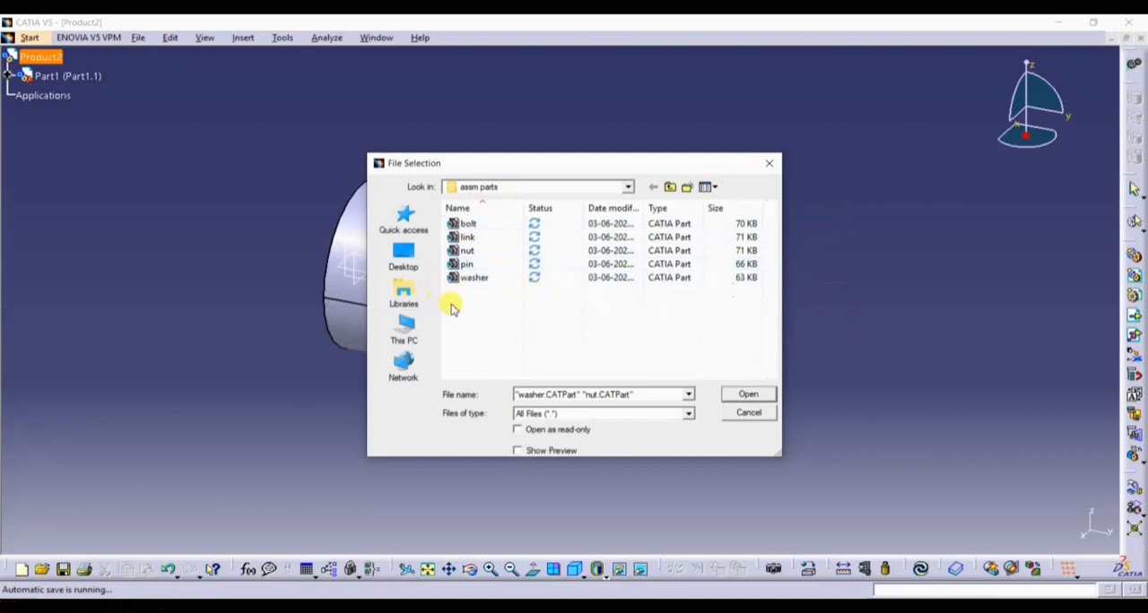
Select both the washer and nut part files and insert them into the product.
left_click(478, 279)
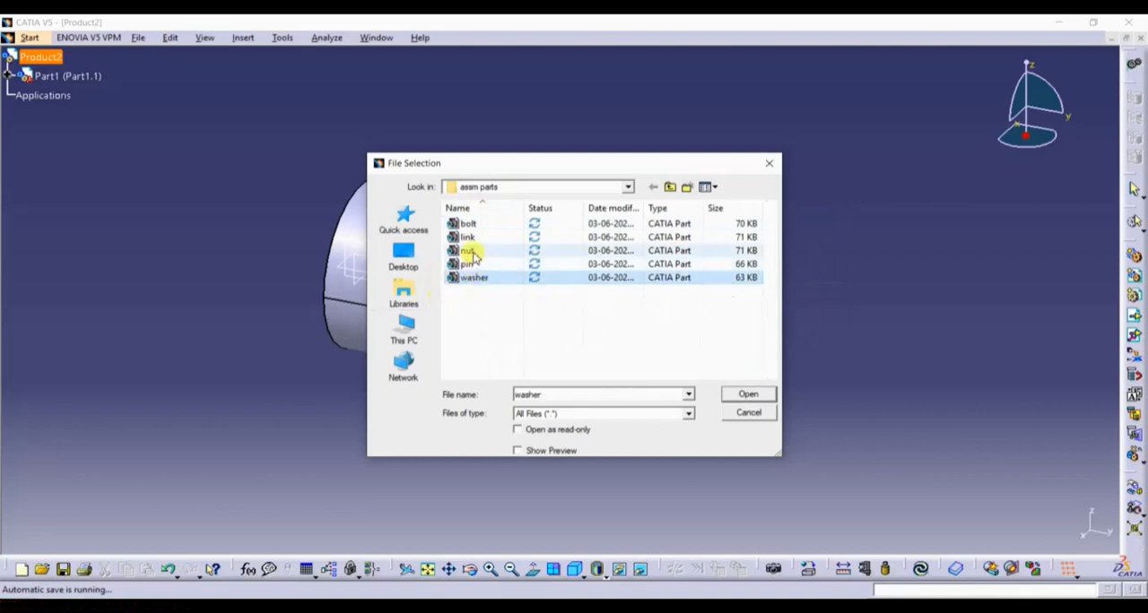
left_click(468, 251, "ctrl")
left_click(762, 398)
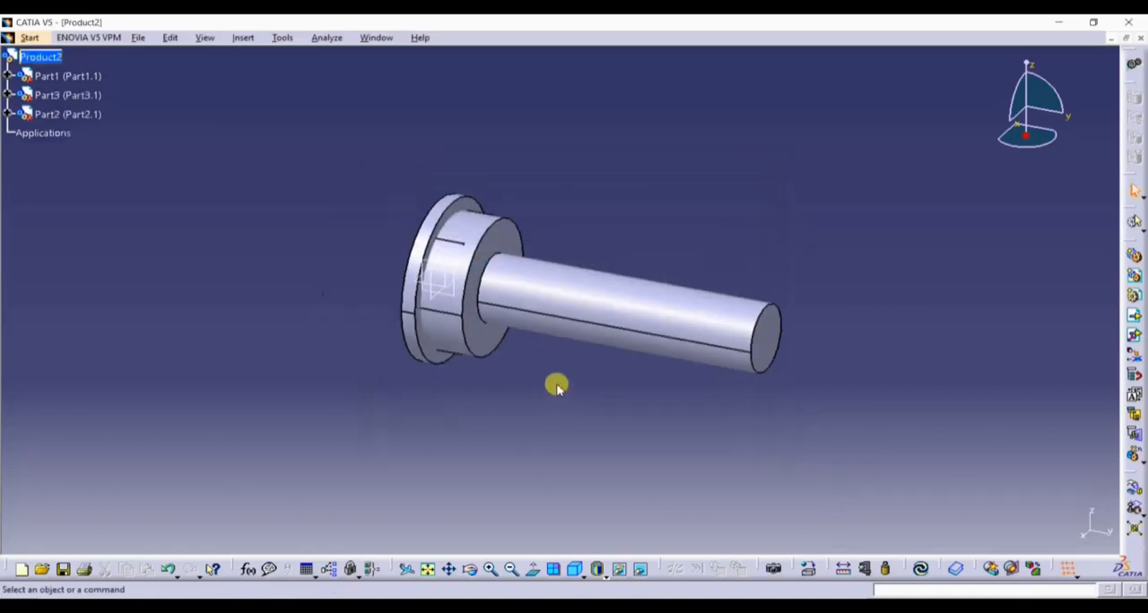
Examine from both ends how the inserted bolt, nut and washer sit relative to each other.
mouse_move(628, 364)
middle_mouse_down()
mouse_move(436, 371)
mouse_move(655, 383)
mouse_move(416, 377)
mouse_move(628, 351)
mouse_move(543, 382)
mouse_move(533, 407)
mouse_move(628, 372)
middle_mouse_up()
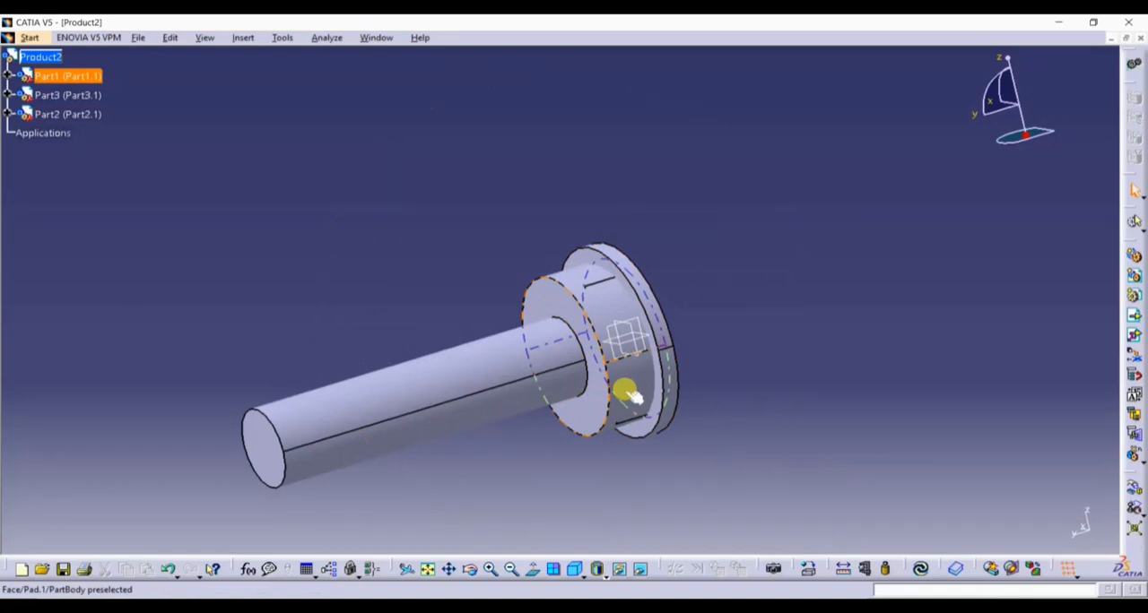
middle_click_drag(697, 305, 628, 346)
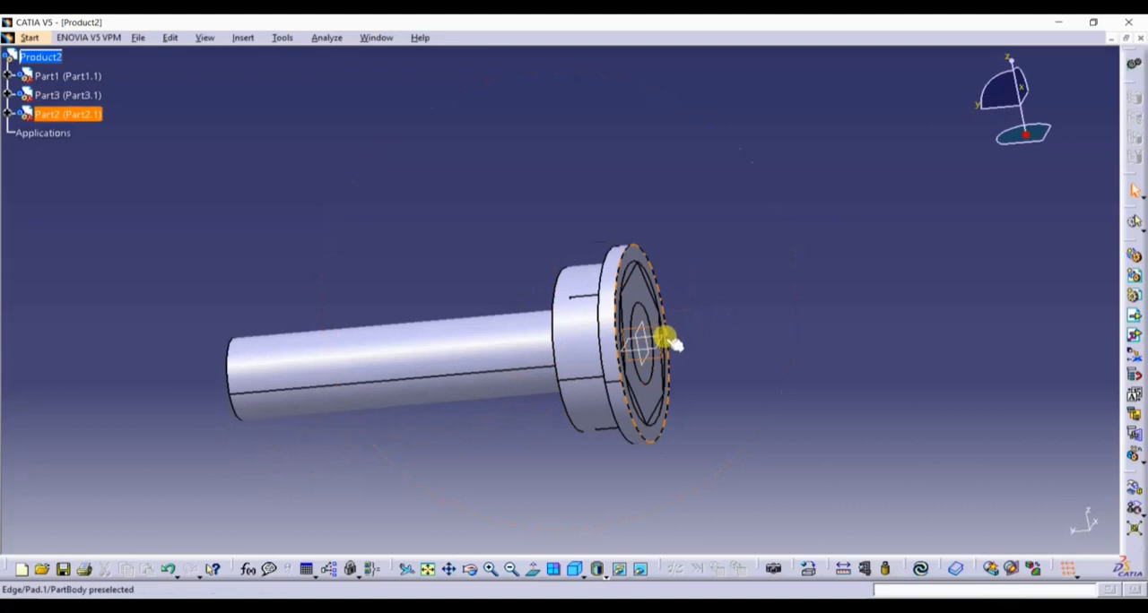
left_click(667, 335)
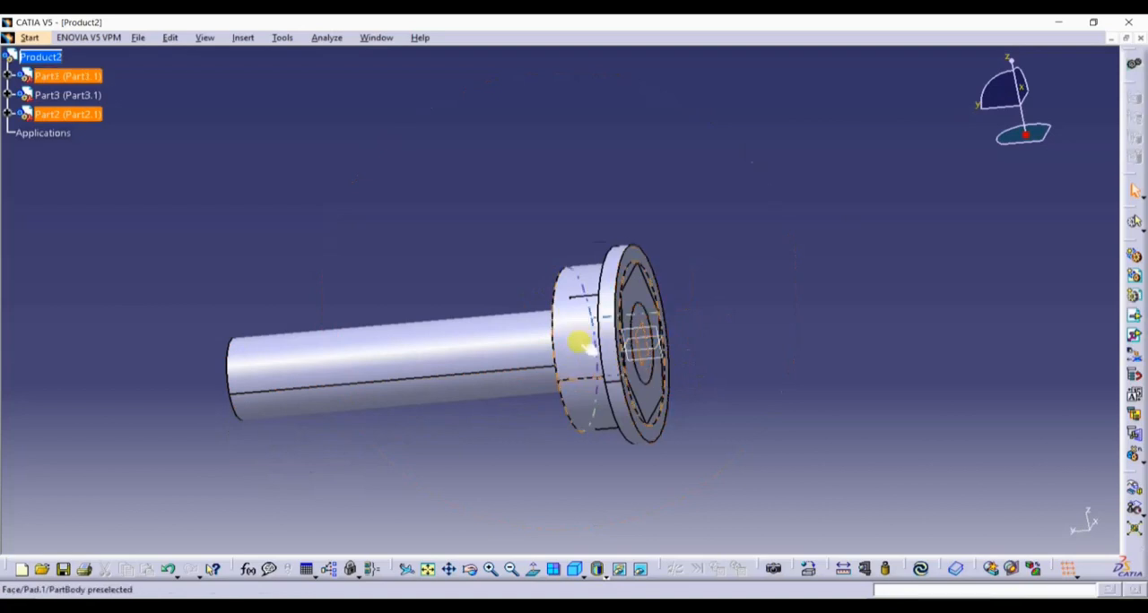
left_click(642, 337)
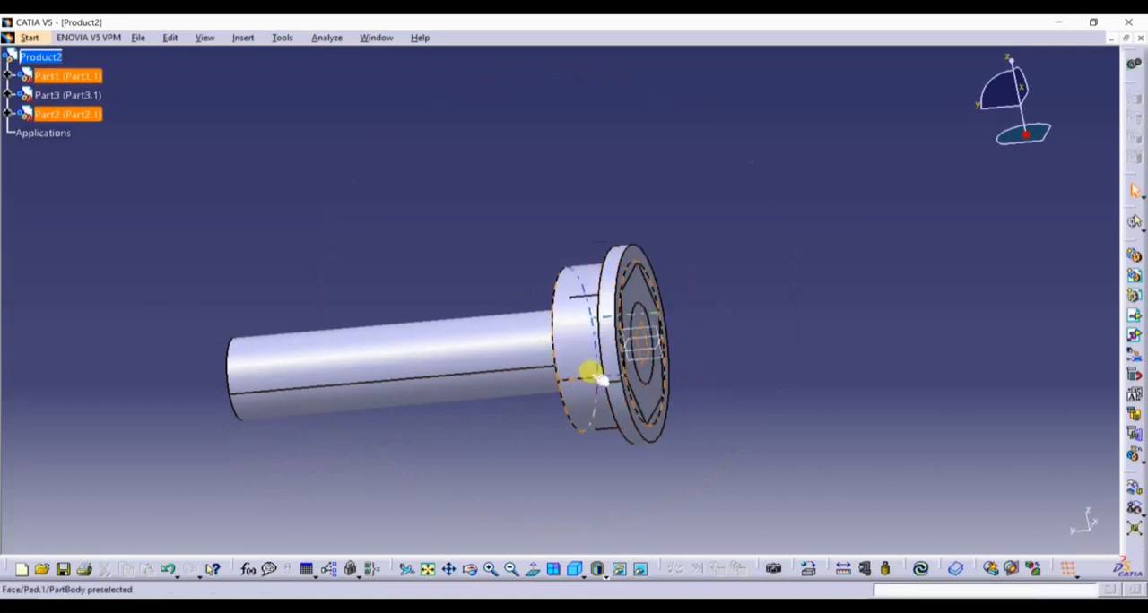
middle_click_drag(554, 370, 604, 392)
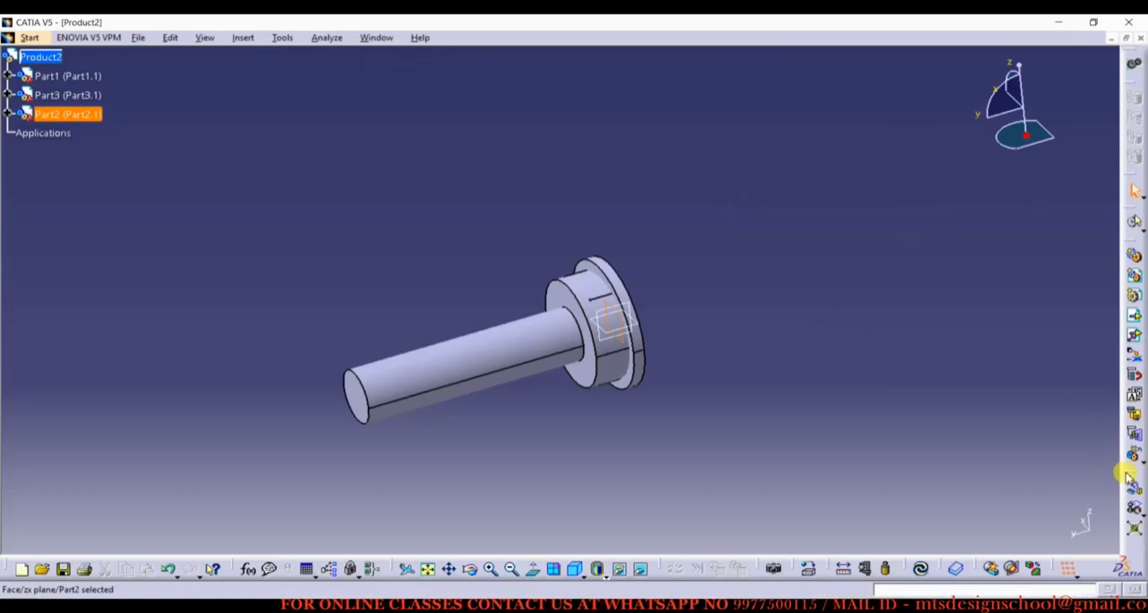
Undock the Move and Update toolbars and float them side by side over the modelling area.
left_click_drag(1128, 475, 228, 93)
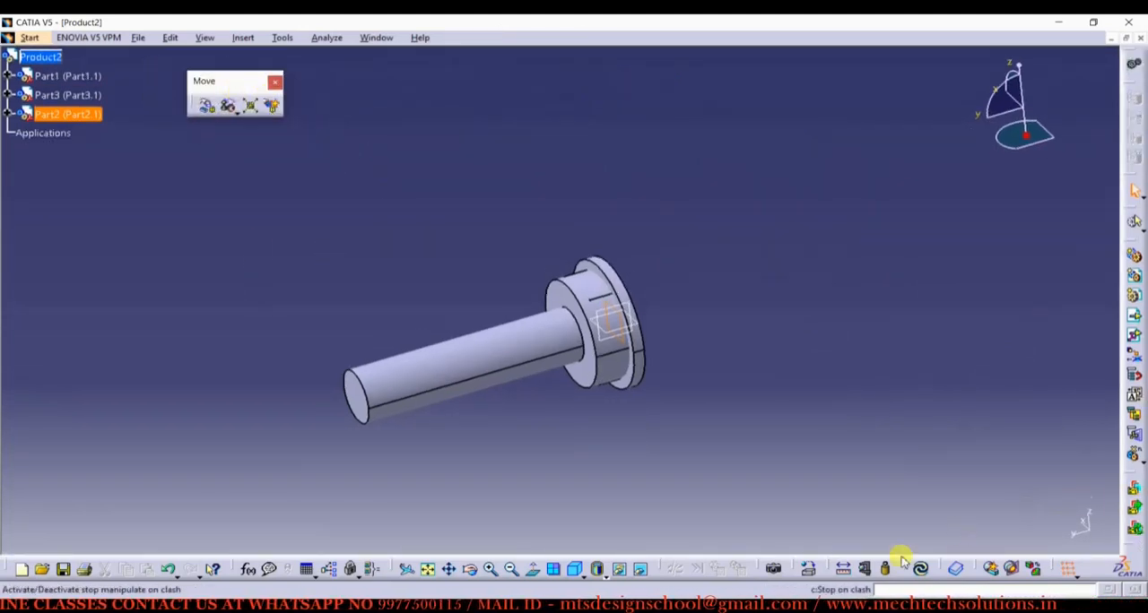
left_click_drag(906, 572, 330, 85)
left_click(513, 132)
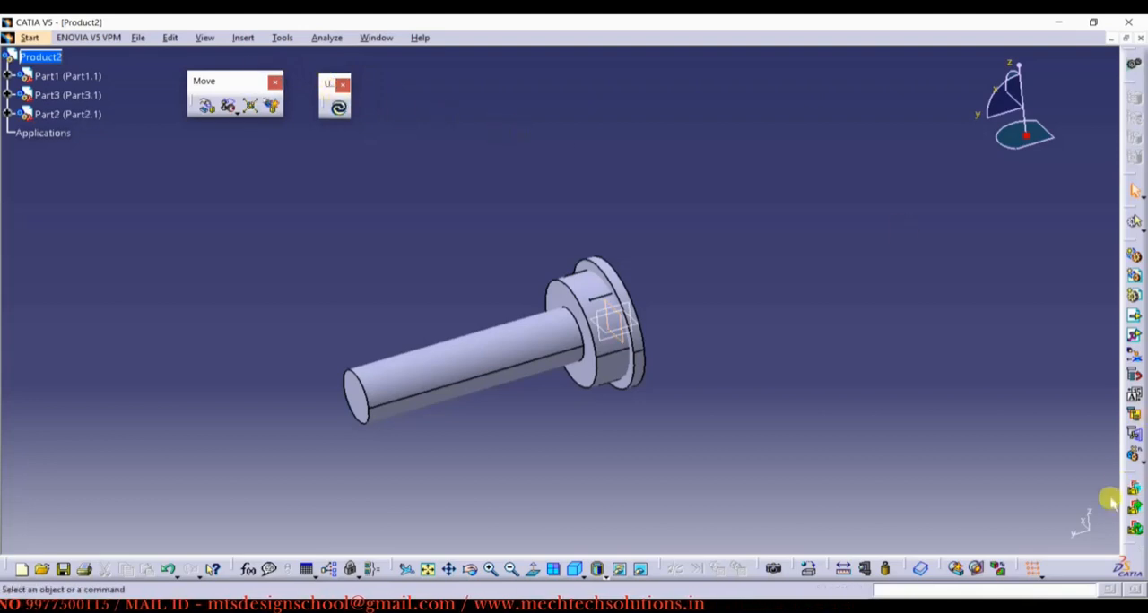
Float the Constraints toolbar horizontally beside the Update toolbar, and dock the other detached toolbar again.
left_click_drag(1127, 549, 995, 394)
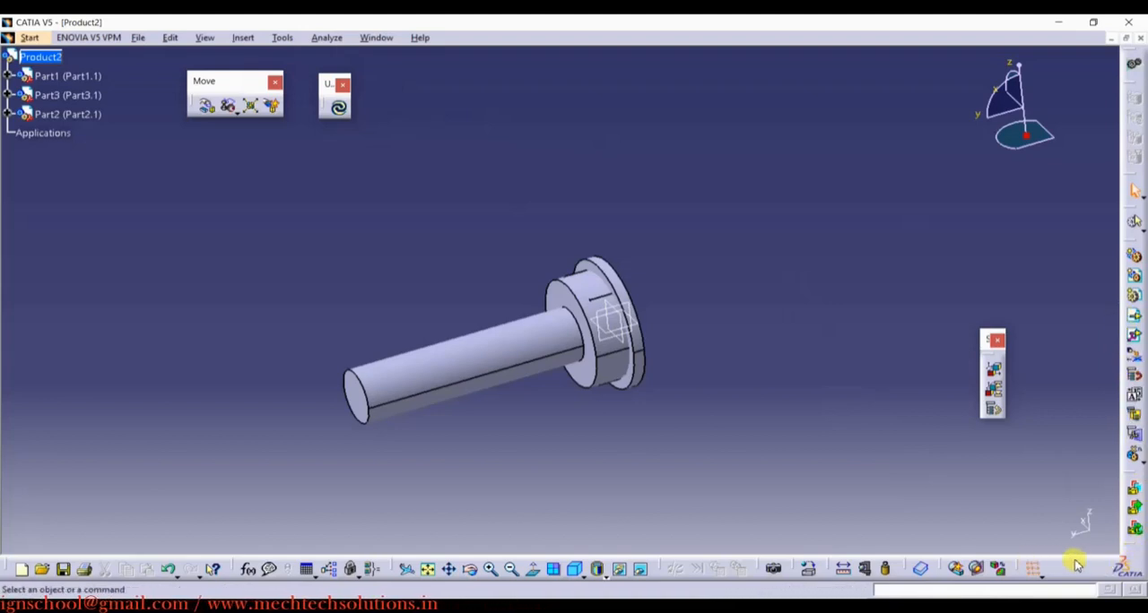
left_click_drag(1127, 543, 953, 285)
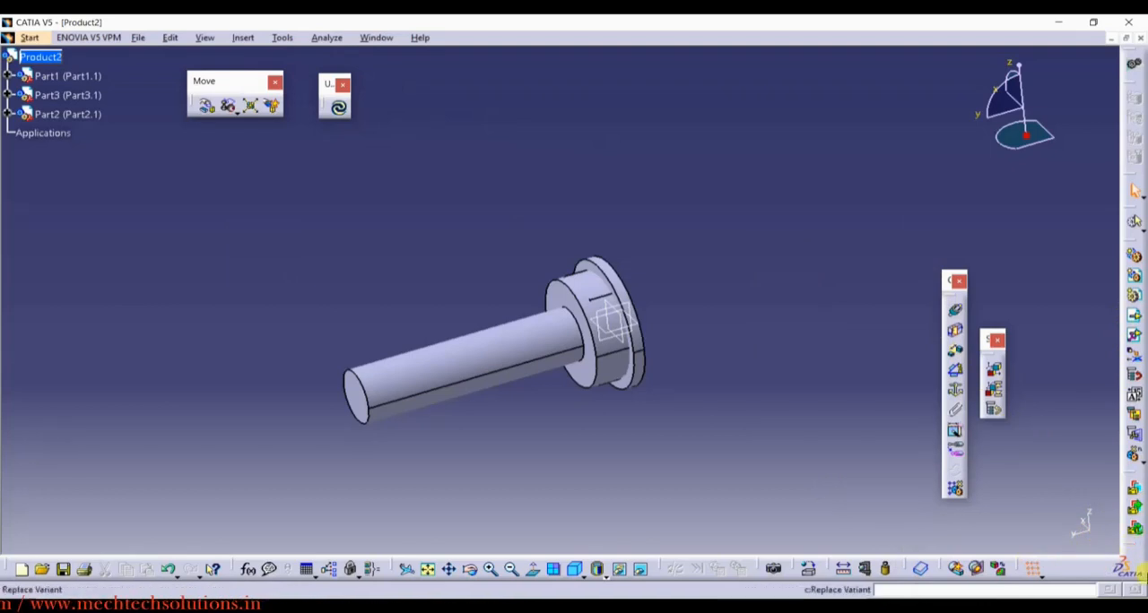
left_click_drag(953, 281, 452, 92)
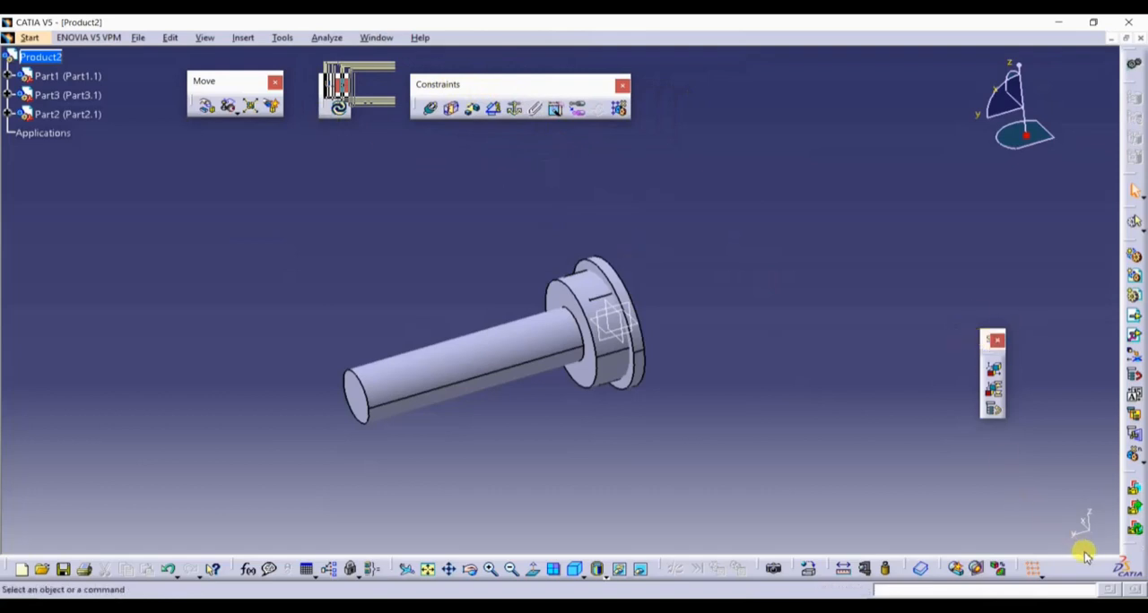
left_click_drag(988, 345, 998, 414)
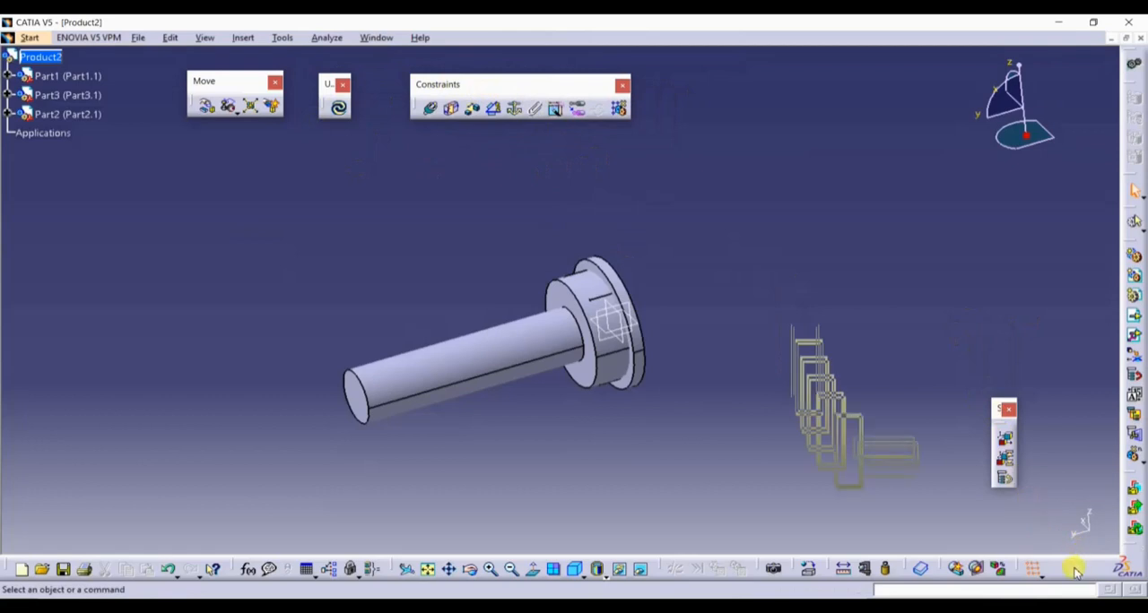
left_click_drag(1076, 572, 1075, 572)
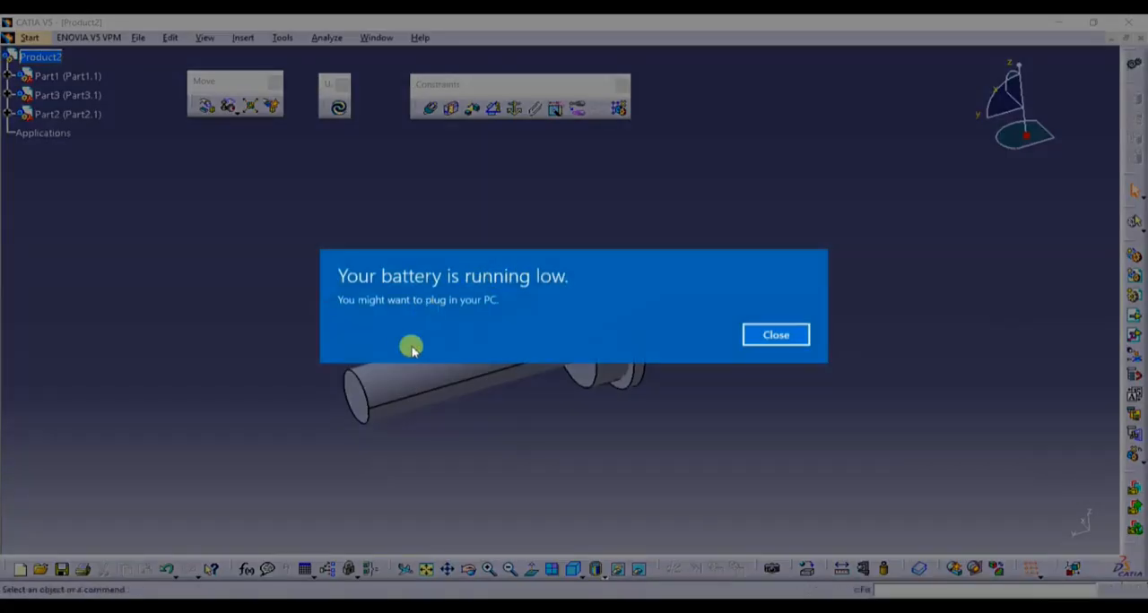
left_click(777, 339)
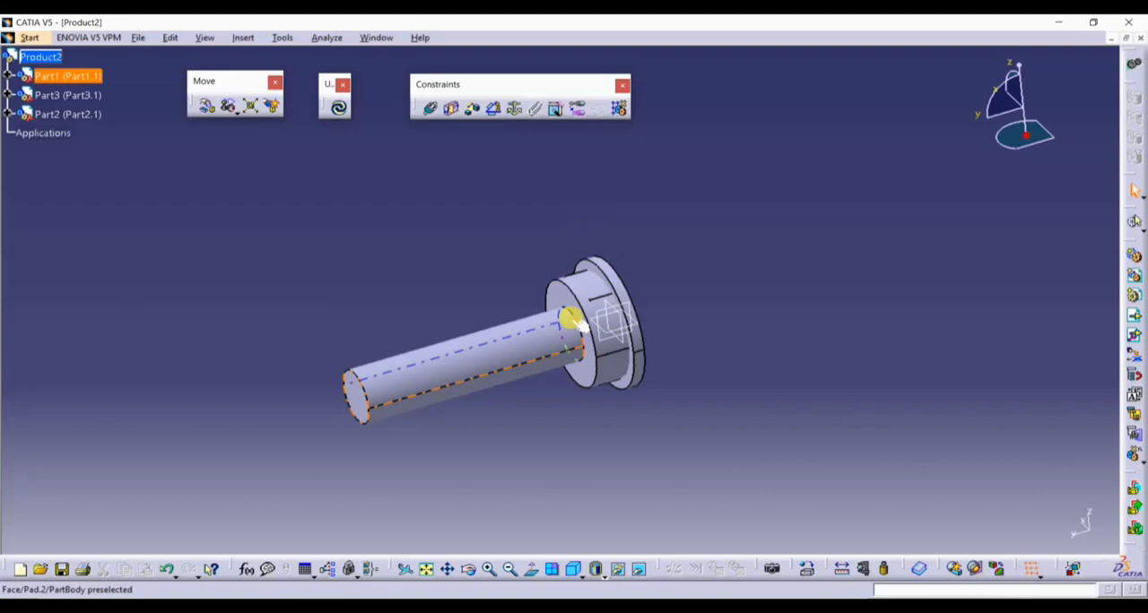
Switch to the running PowerPoint slide show of the Asm presentation.
key("alt+Tab")
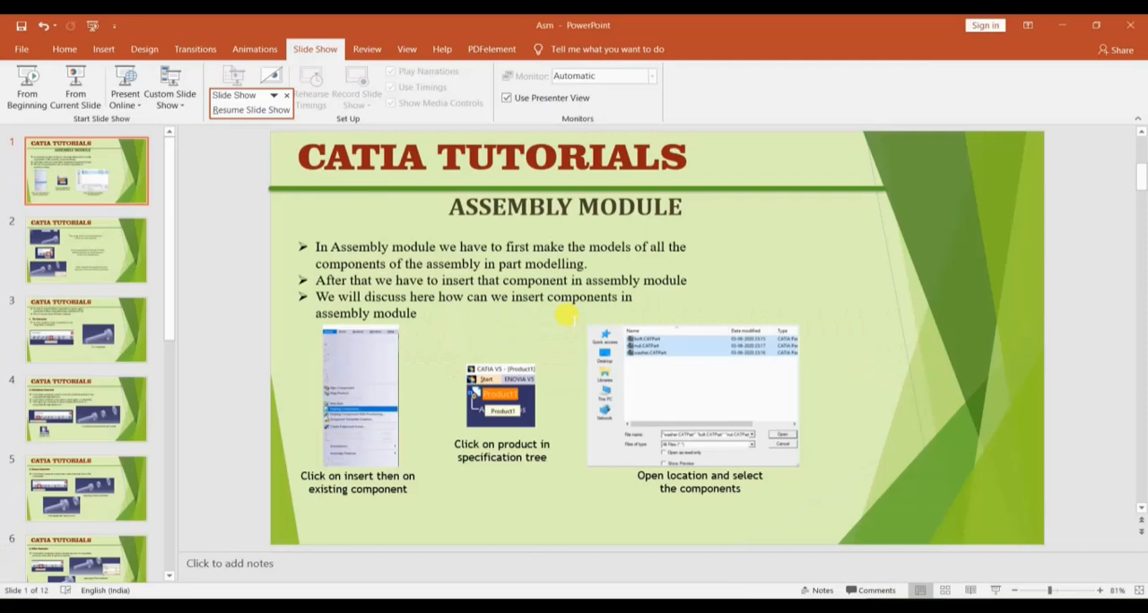
key("alt+Tab")
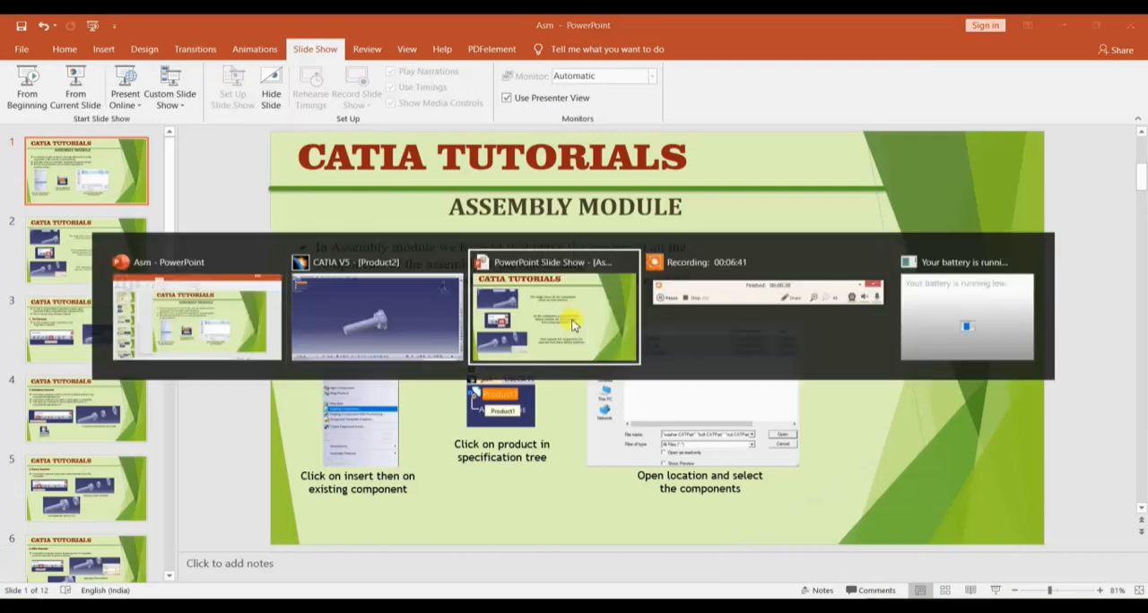